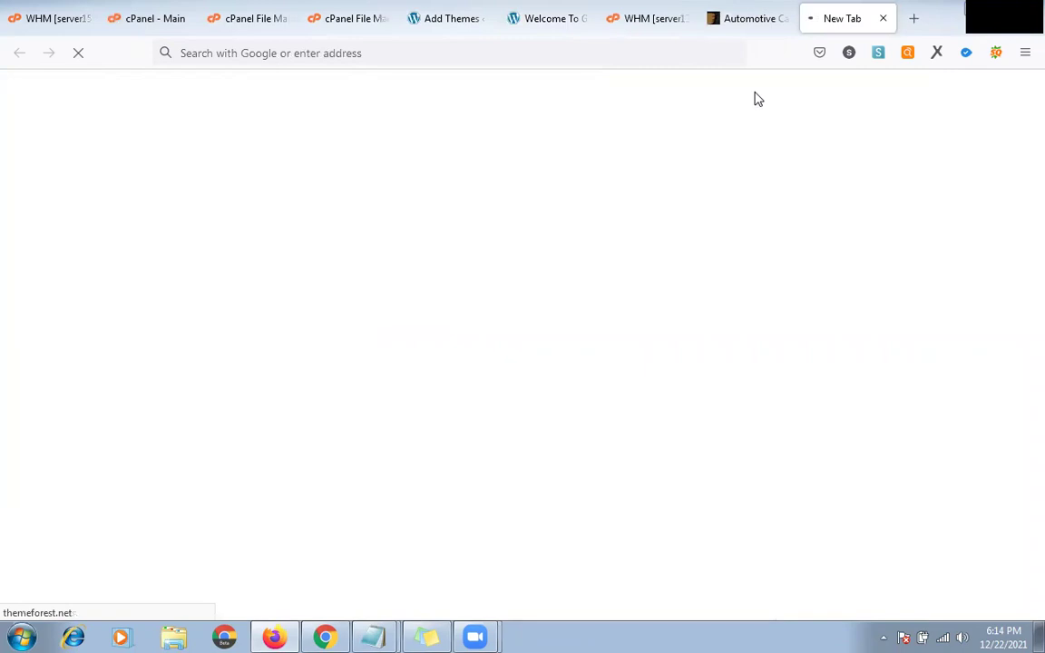
Compare the WordPress site's front page with the ThemeForest item and open the Automotive live demo without its preview frame.
{"action": "left_click", "coordinate": [542, 18]}
{"action": "scroll", "coordinate": [571, 326], "scroll_direction": "down", "scroll_amount": 3}
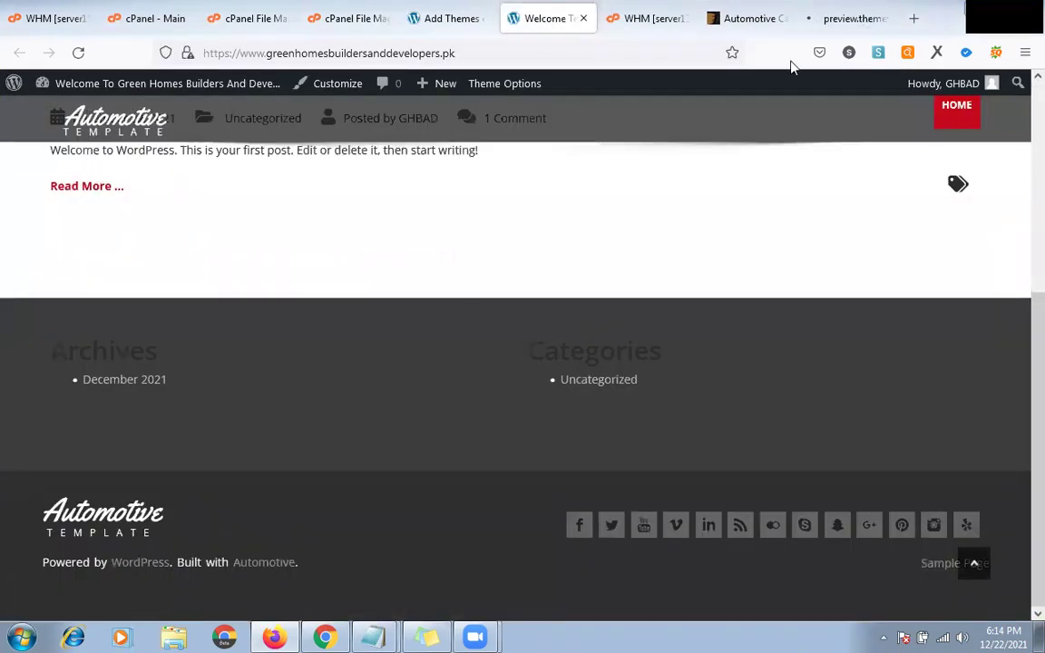
{"action": "left_click", "coordinate": [842, 19]}
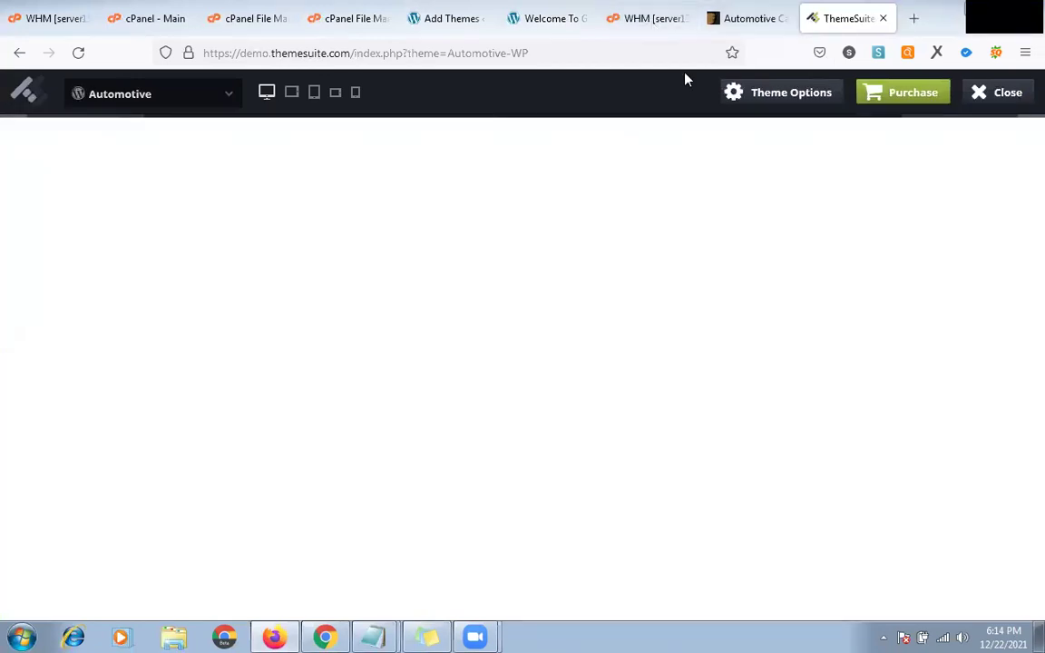
{"action": "left_click", "coordinate": [747, 20]}
{"action": "scroll", "coordinate": [687, 73], "scroll_direction": "down", "scroll_amount": 4}
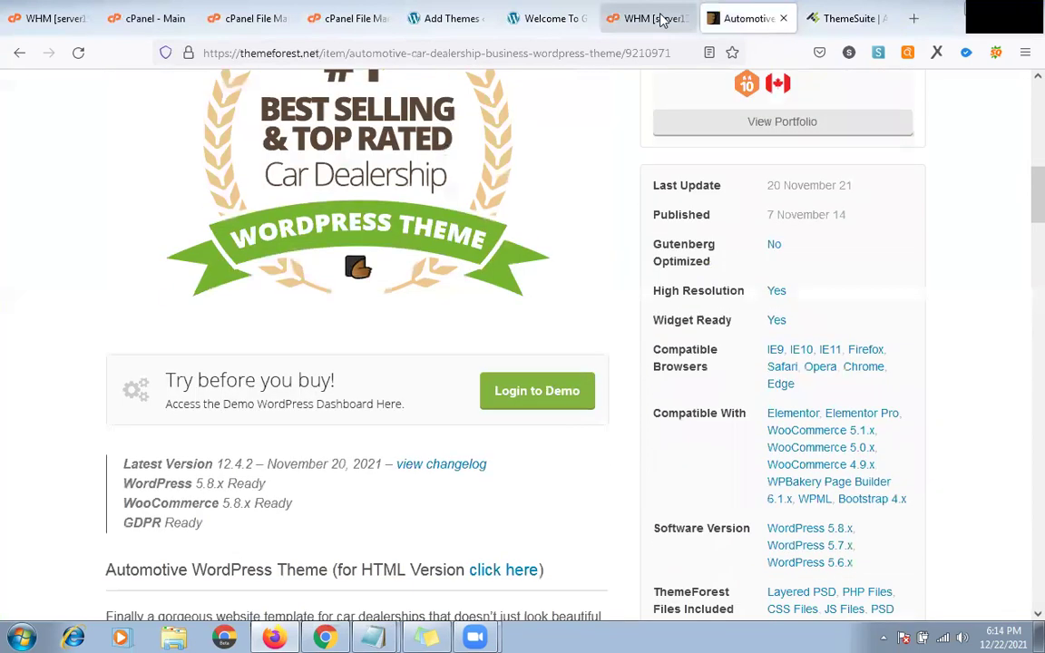
{"action": "left_click", "coordinate": [649, 19]}
{"action": "left_click", "coordinate": [844, 19]}
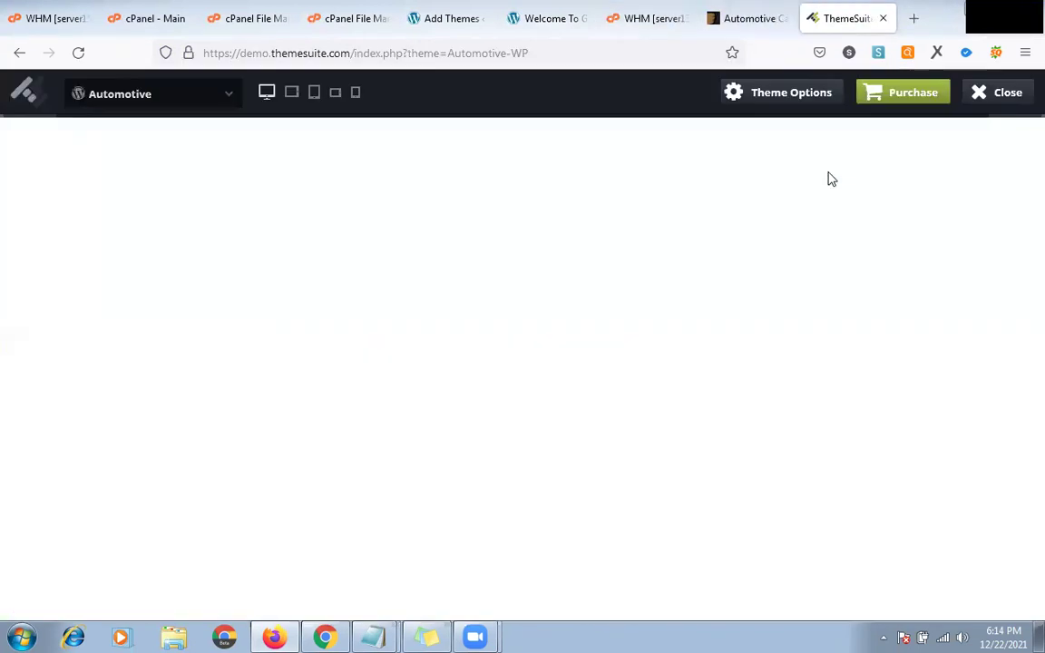
{"action": "left_click", "coordinate": [452, 140]}
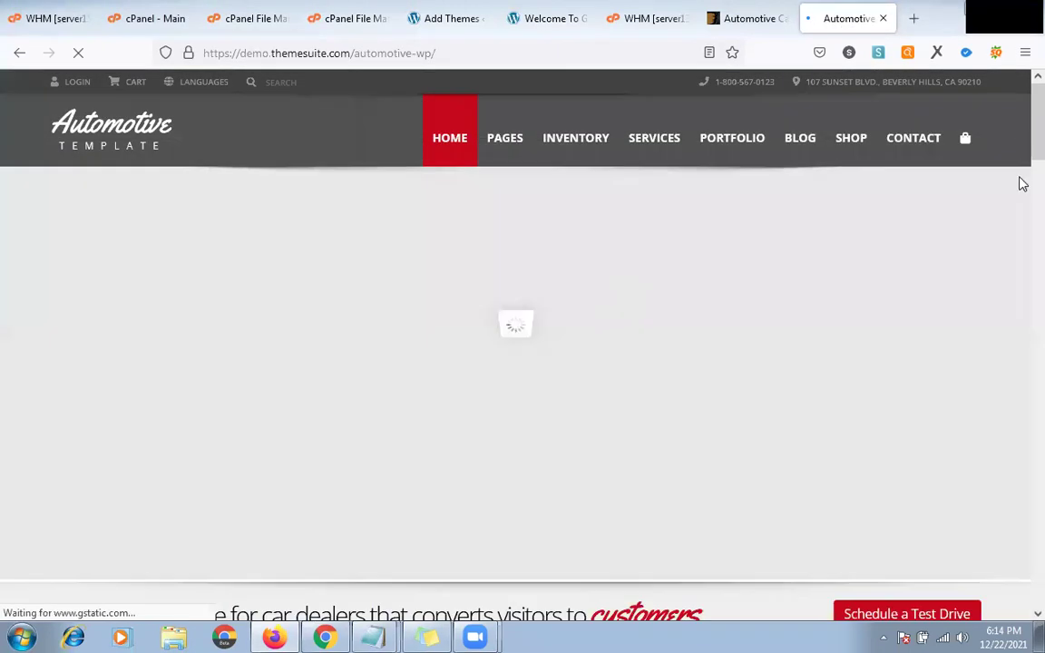
Examine the Automotive demo home page from the hero banner down to the footer.
{"action": "scroll", "coordinate": [1020, 136], "scroll_direction": "down", "scroll_amount": 3}
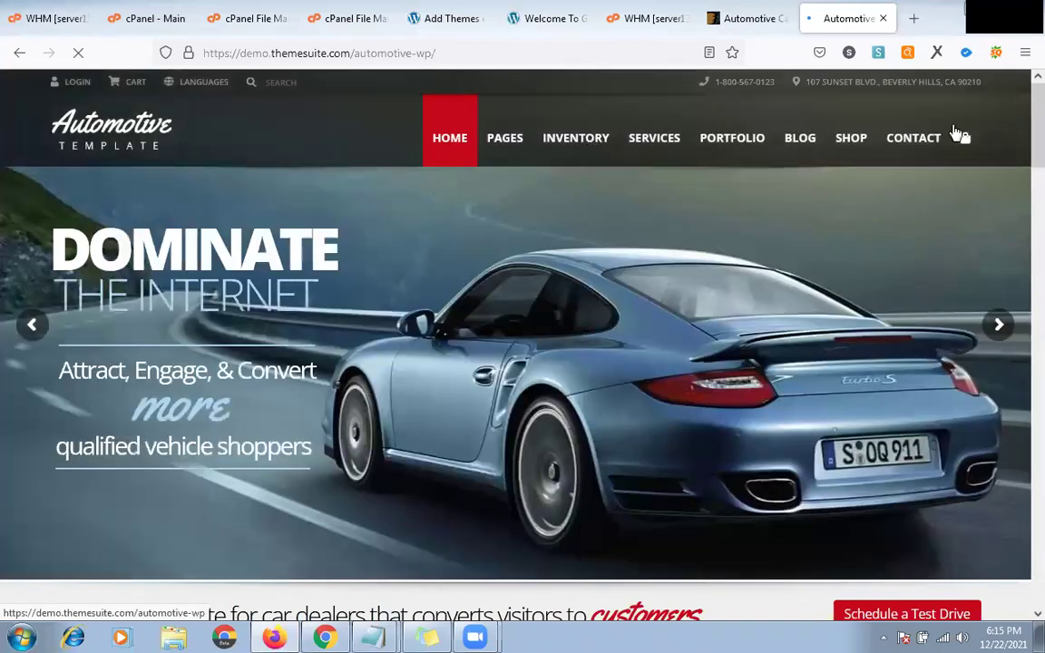
{"action": "mouse_move", "coordinate": [1020, 145]}
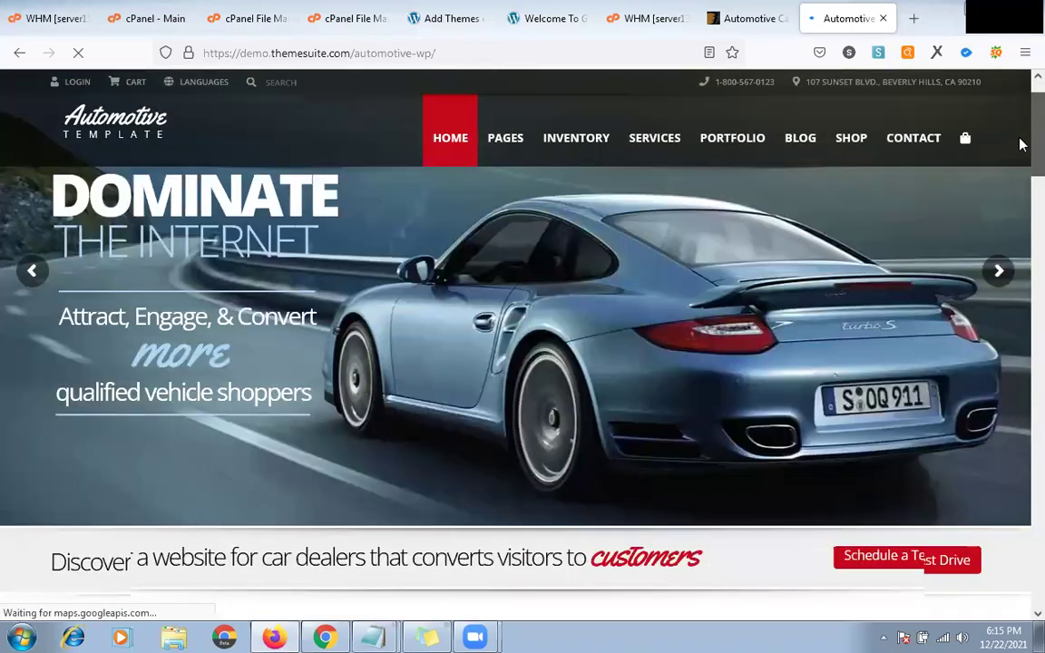
{"action": "scroll", "coordinate": [1020, 172], "scroll_direction": "down", "scroll_amount": 7}
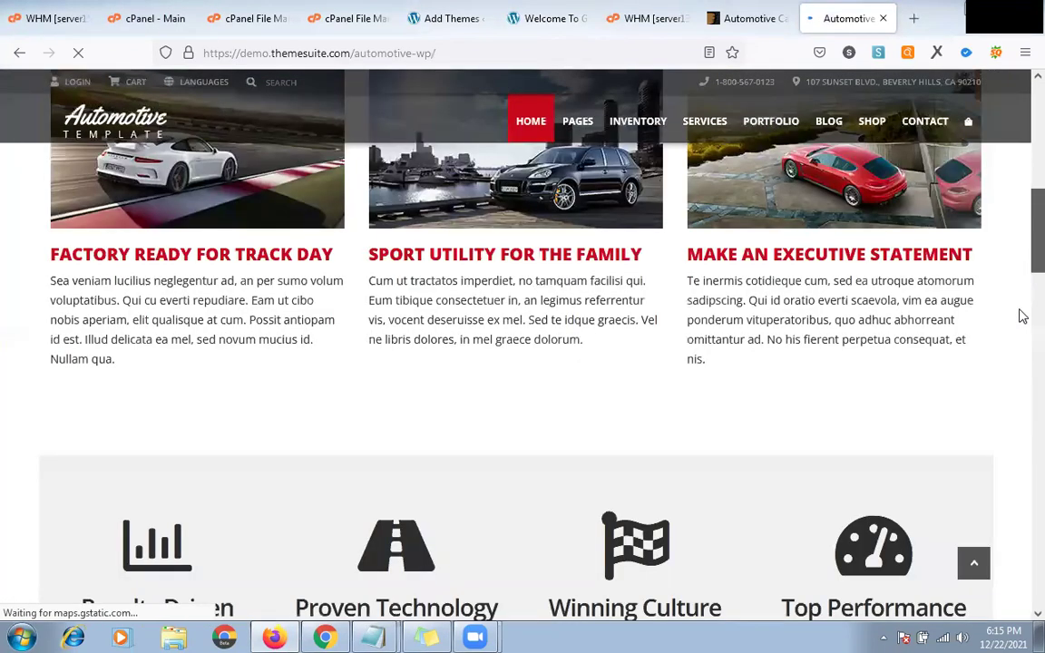
{"action": "scroll", "coordinate": [1016, 372], "scroll_direction": "down", "scroll_amount": 10}
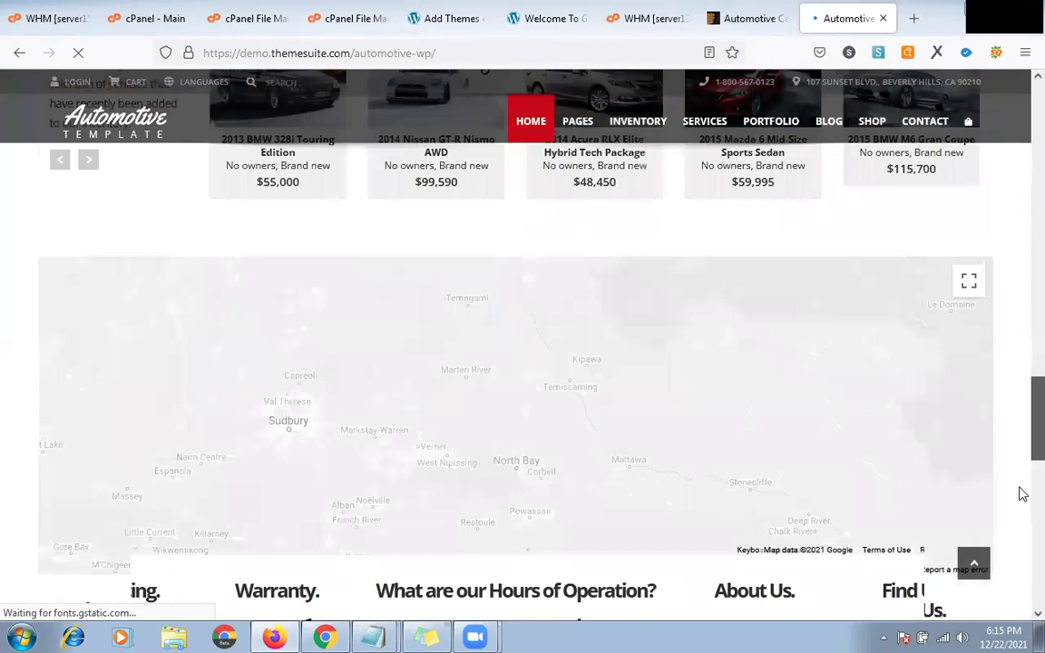
{"action": "scroll", "coordinate": [1019, 518], "scroll_direction": "down", "scroll_amount": 8}
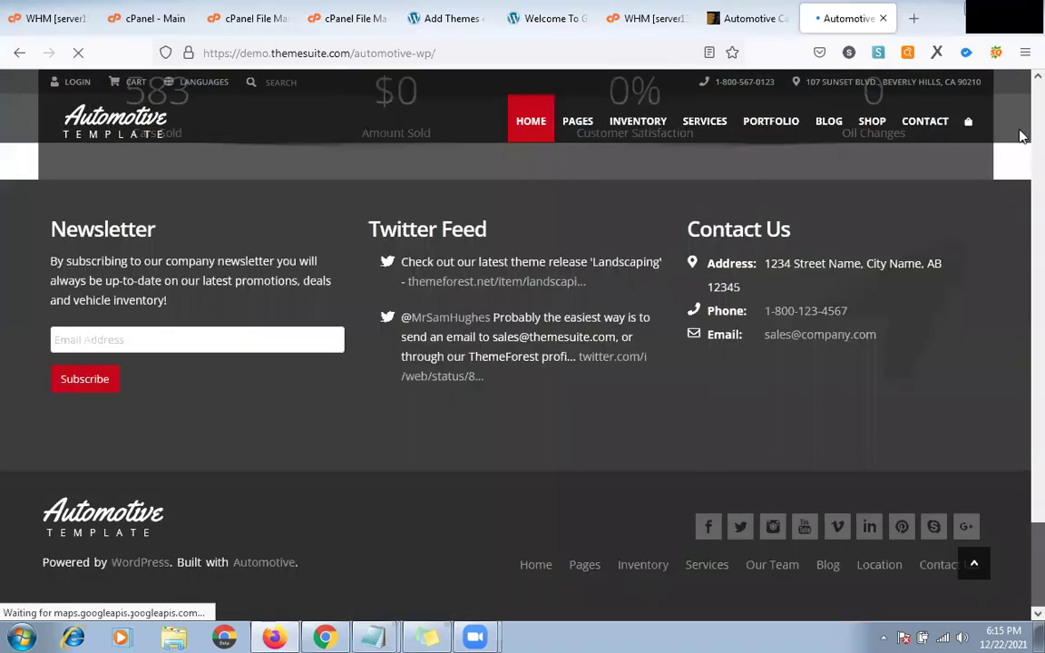
{"action": "scroll", "coordinate": [1023, 82], "scroll_direction": "up", "scroll_amount": 15}
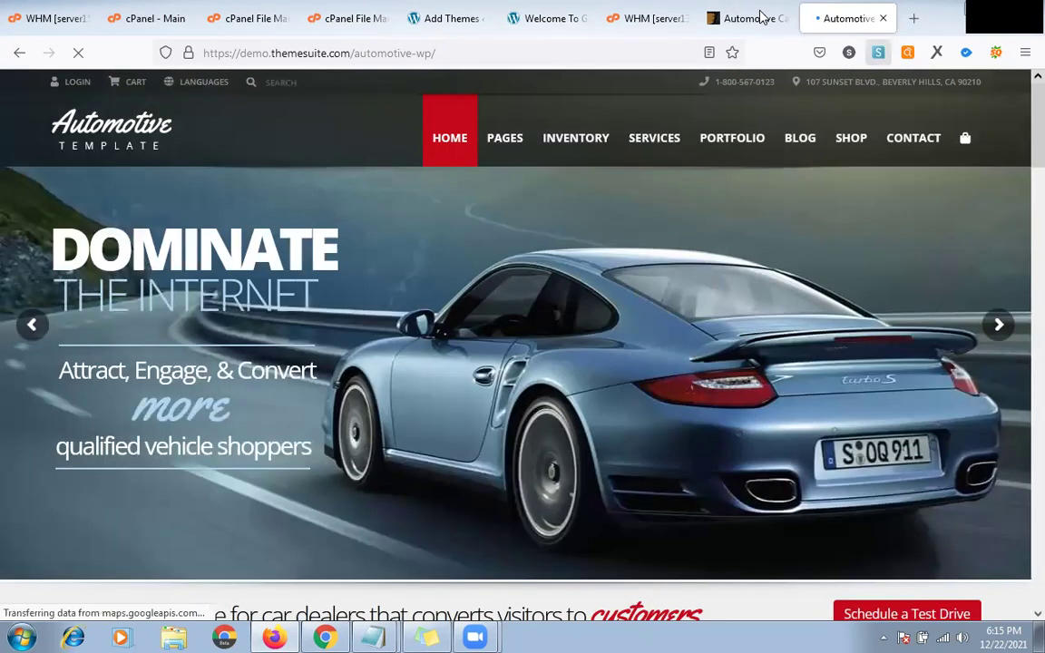
Return to the site's WordPress admin and open the Automotive theme options in a new tab.
{"action": "left_click", "coordinate": [531, 20]}
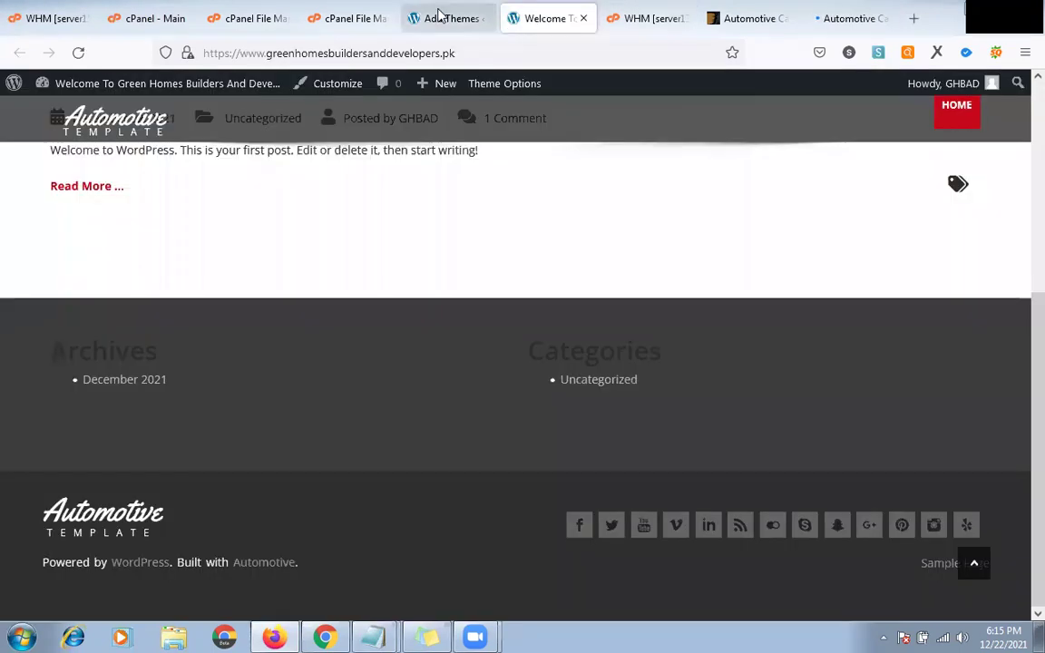
{"action": "key", "text": "ctrl+shift+Tab"}
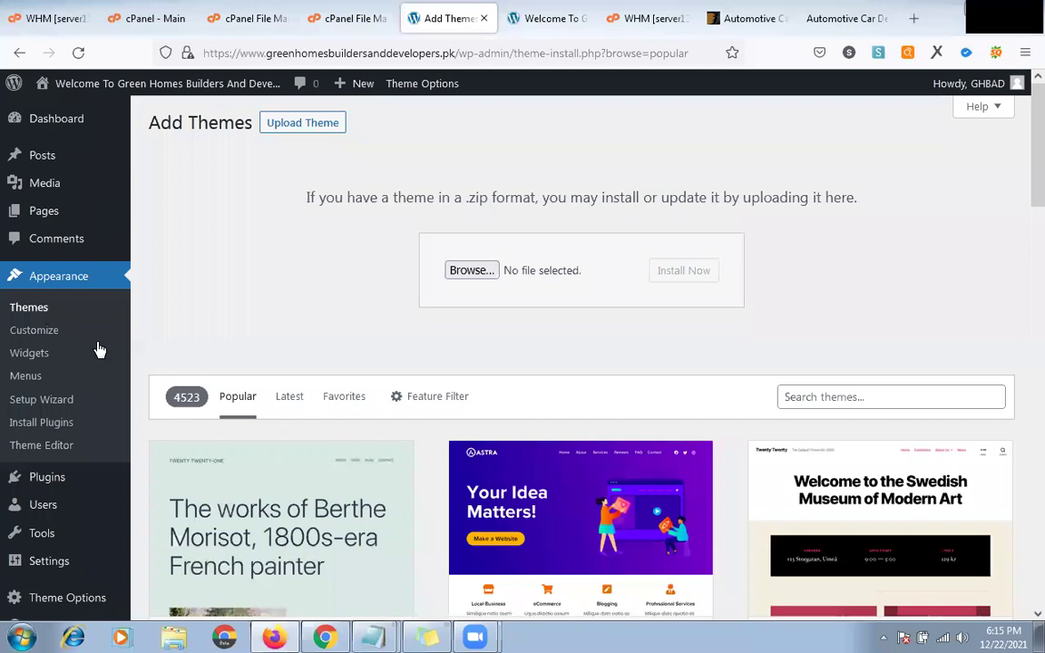
{"action": "scroll", "coordinate": [100, 351], "scroll_direction": "down", "scroll_amount": 3}
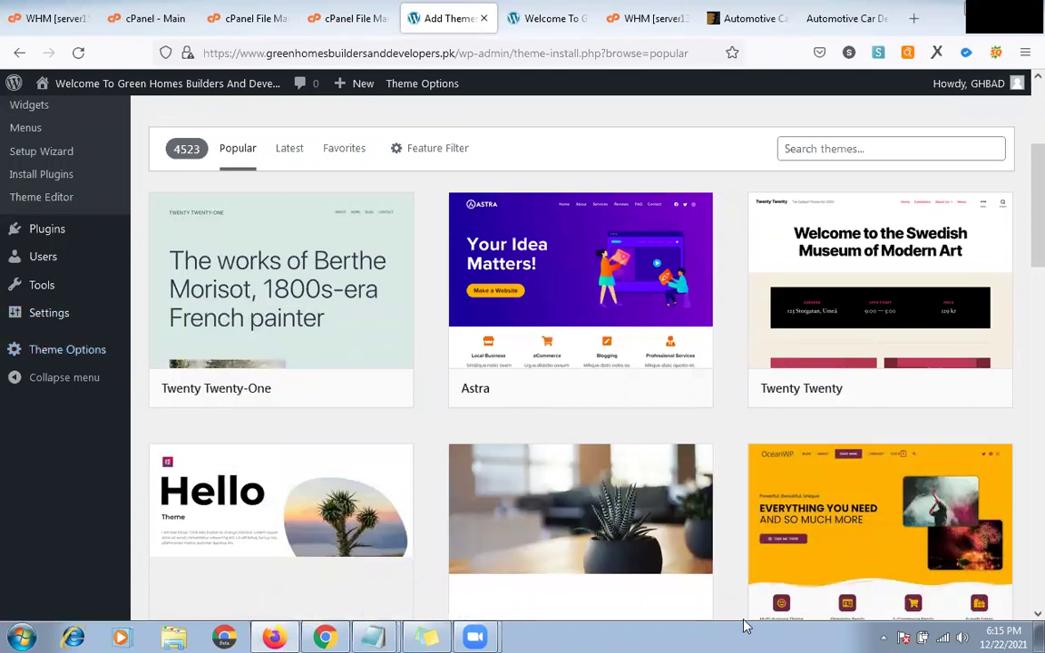
{"action": "mouse_move", "coordinate": [53, 354]}
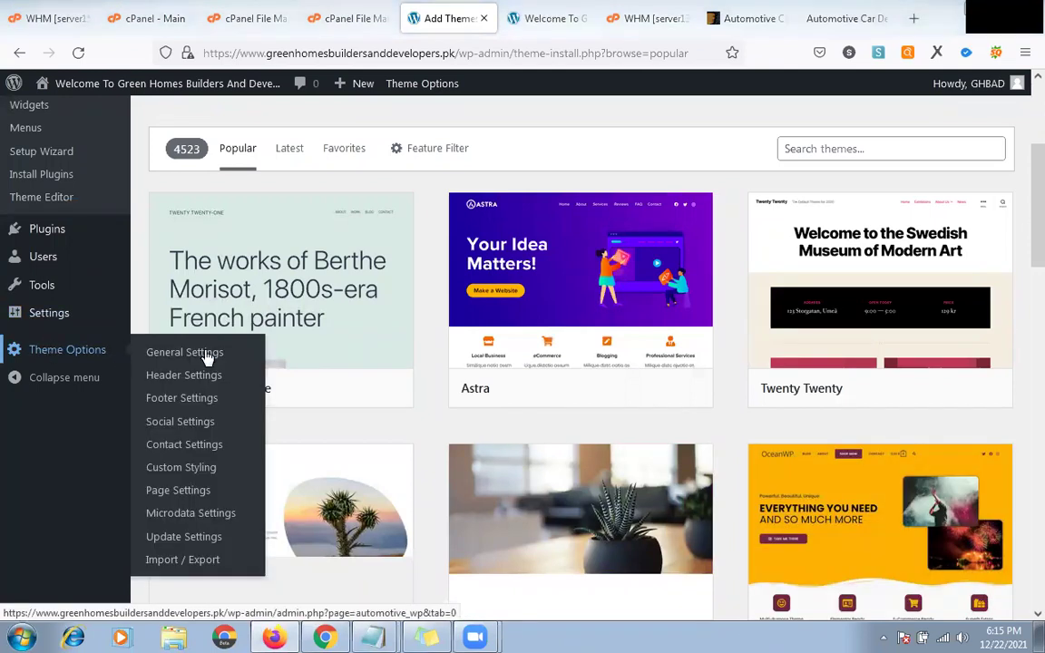
{"action": "right_click", "coordinate": [75, 364]}
{"action": "key", "text": "t"}
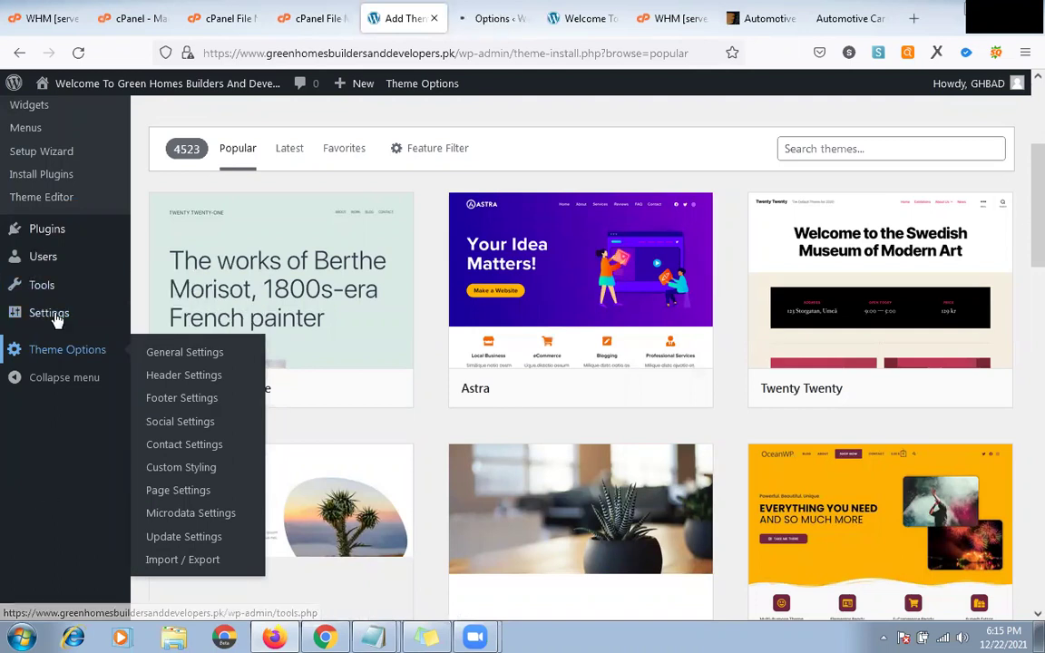
{"action": "mouse_move", "coordinate": [56, 320]}
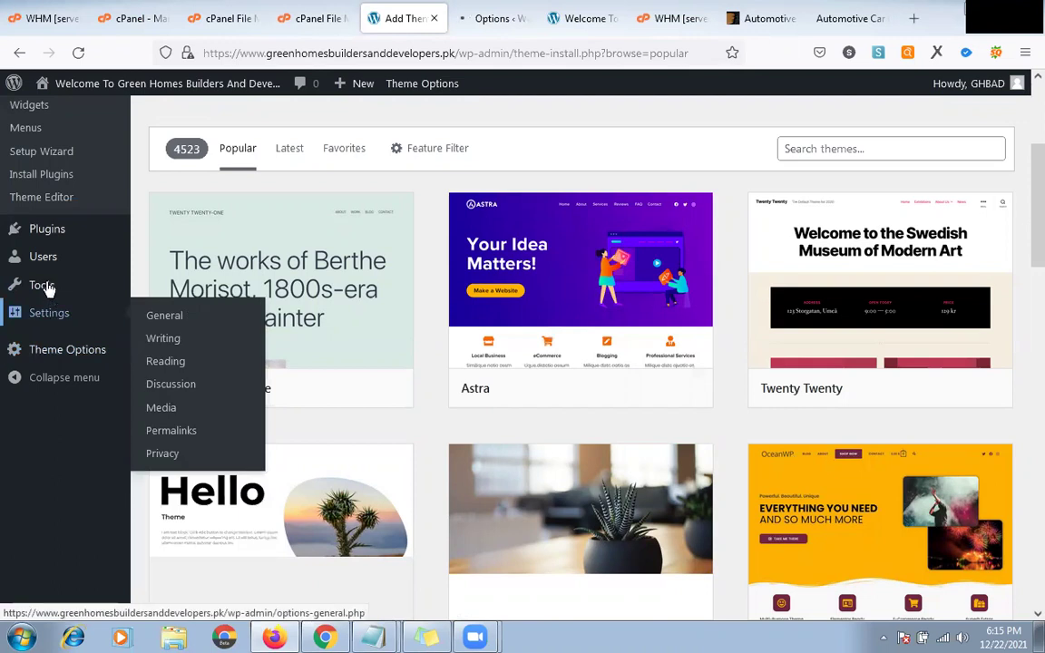
{"action": "mouse_move", "coordinate": [47, 289]}
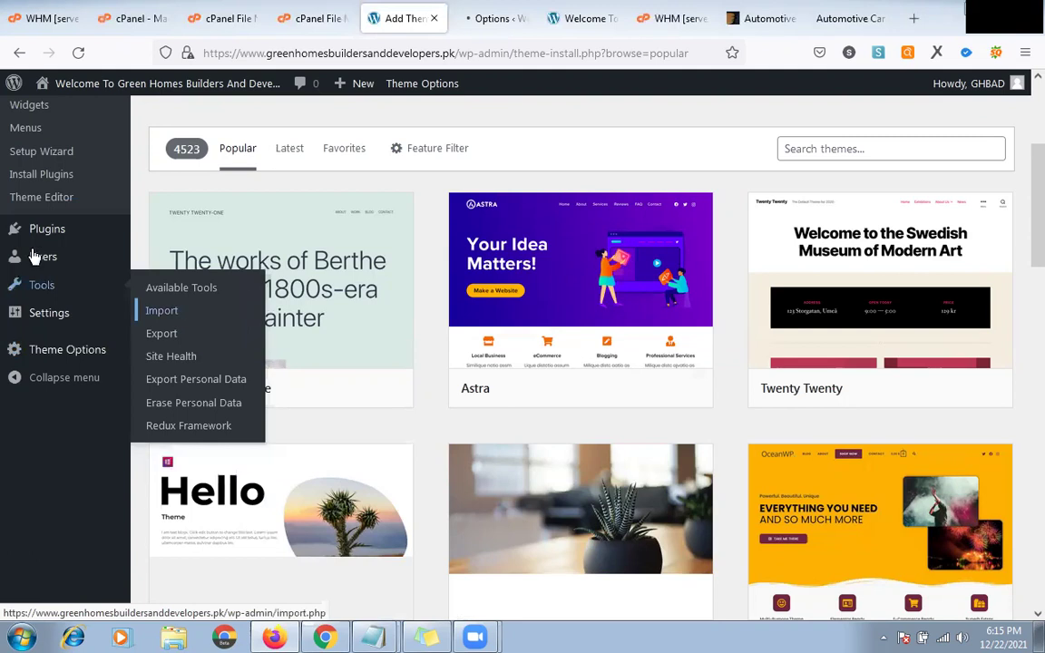
{"action": "scroll", "coordinate": [71, 367], "scroll_direction": "up", "scroll_amount": 3}
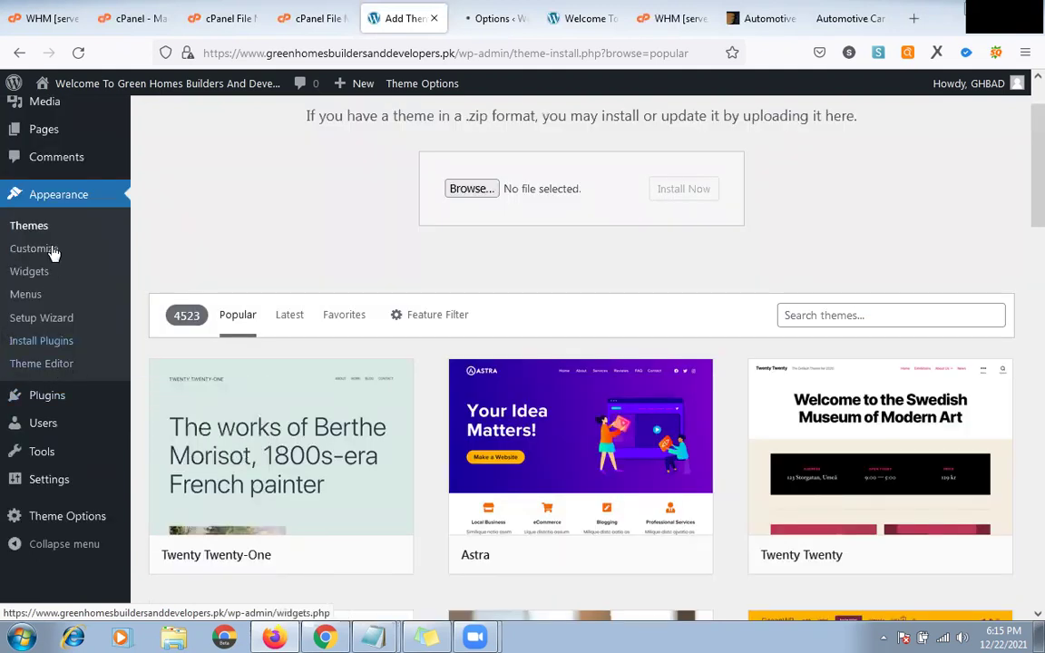
{"action": "scroll", "coordinate": [481, 13], "scroll_direction": "up", "scroll_amount": 2}
Review the Automotive theme options sections and close the unneeded WHM server13 tab.
{"action": "left_click", "coordinate": [503, 18]}
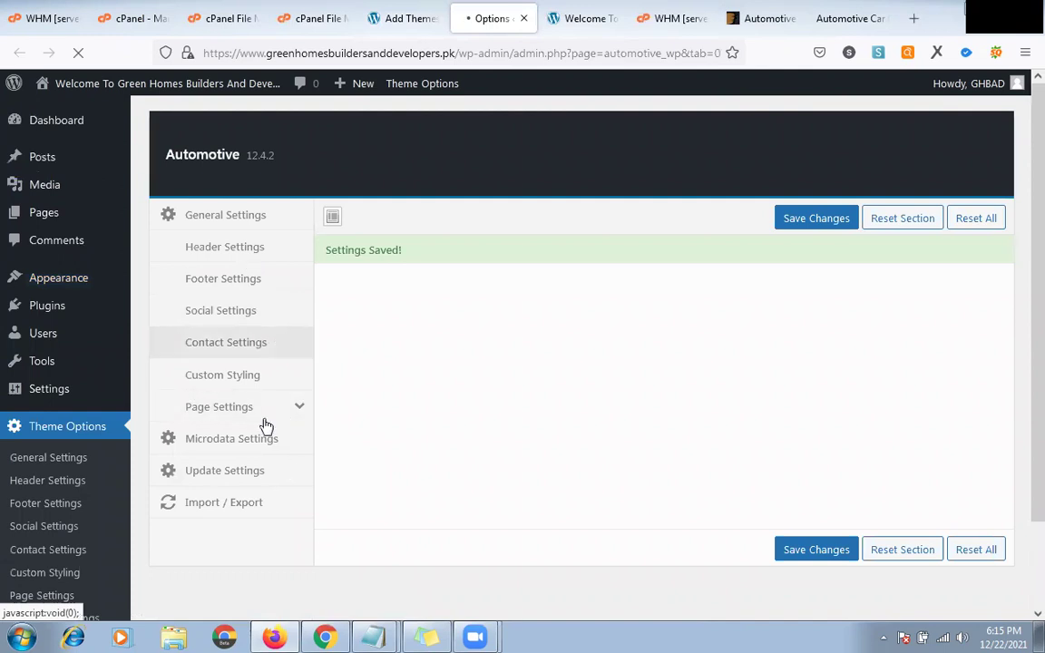
{"action": "scroll", "coordinate": [266, 427], "scroll_direction": "down", "scroll_amount": 1}
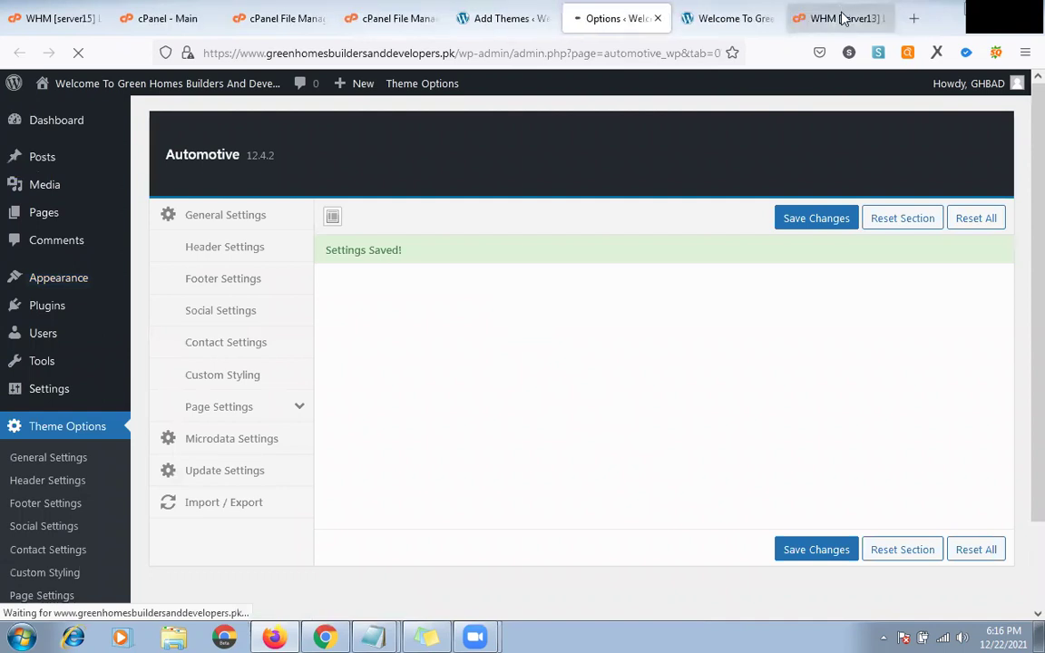
{"action": "middle_click", "coordinate": [843, 26]}
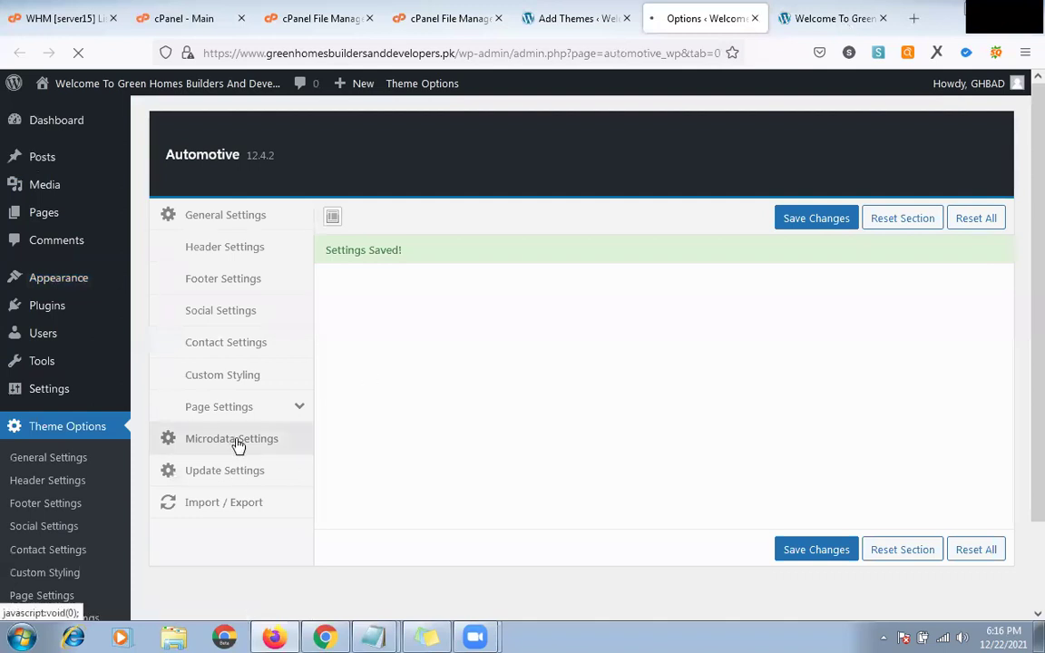
{"action": "scroll", "coordinate": [246, 446], "scroll_direction": "down", "scroll_amount": 1}
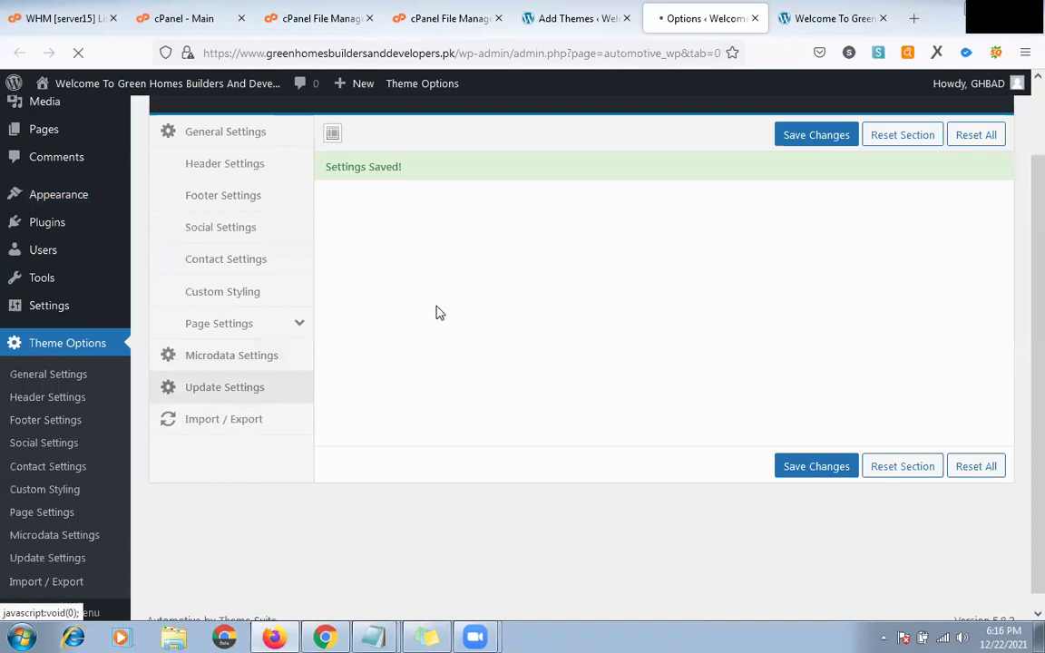
{"action": "left_click", "coordinate": [610, 18]}
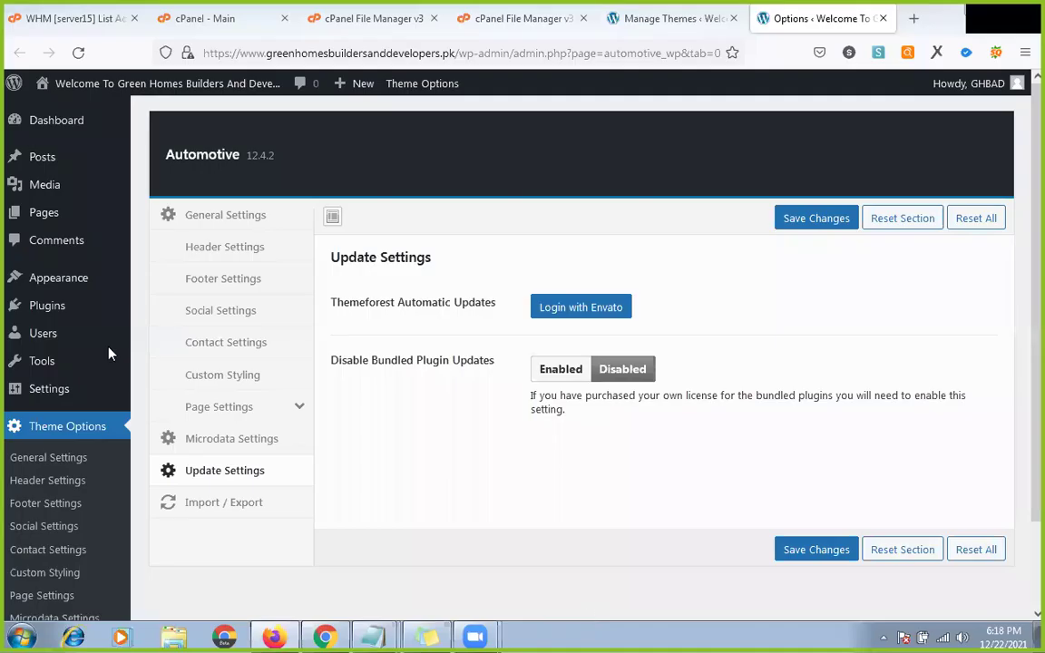
Open the Automotive theme's Install Plugins page in the WordPress admin.
{"action": "mouse_move", "coordinate": [34, 308]}
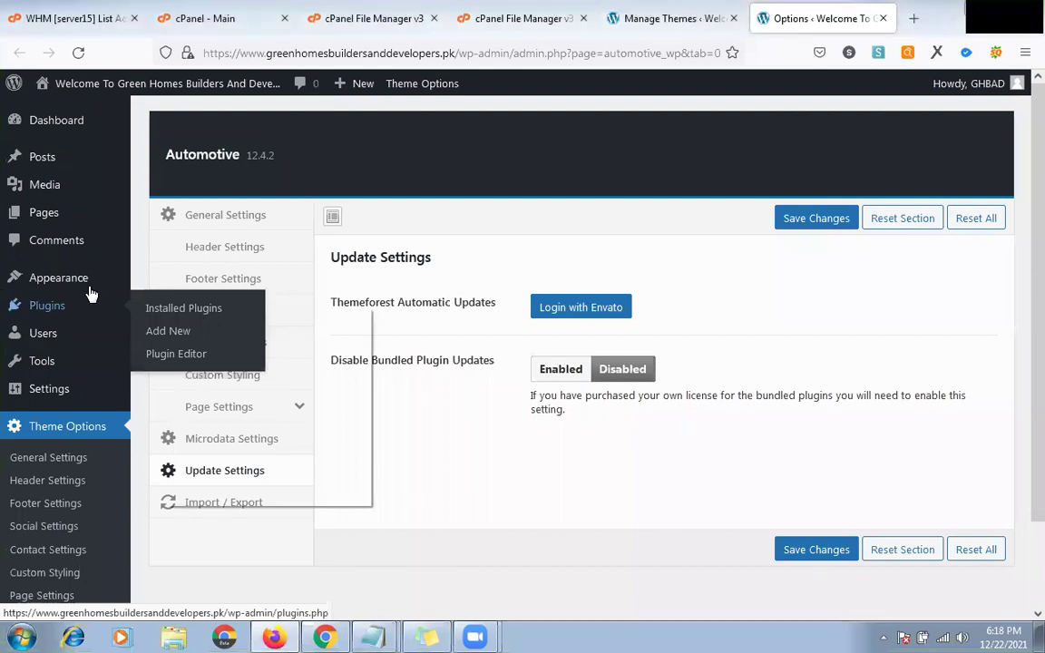
{"action": "right_click", "coordinate": [166, 311]}
{"action": "mouse_move", "coordinate": [139, 277]}
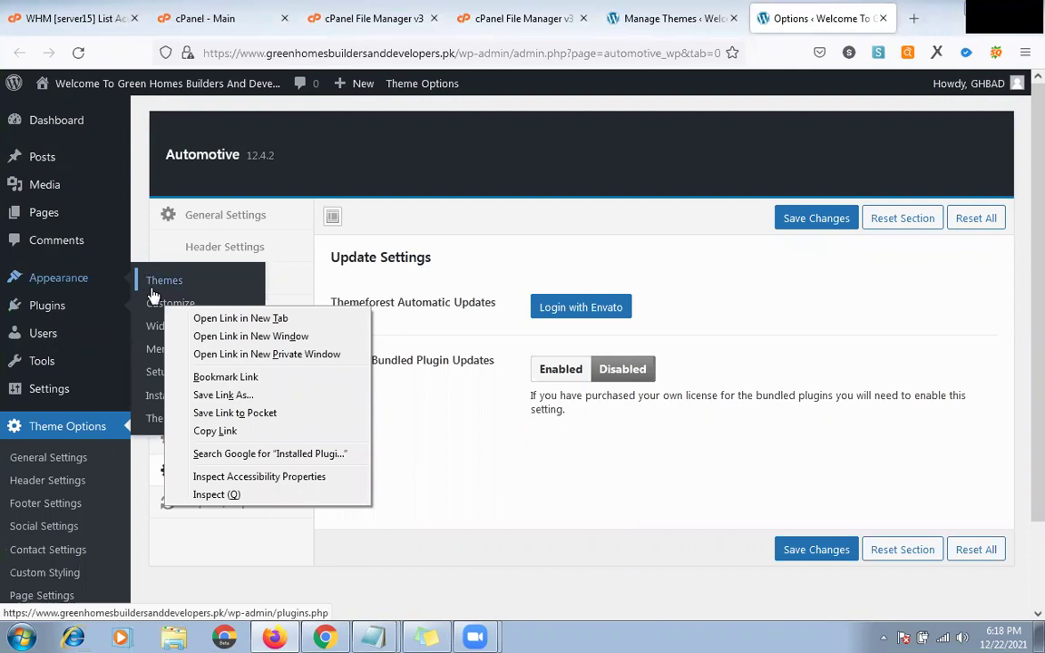
{"action": "left_click", "coordinate": [305, 281]}
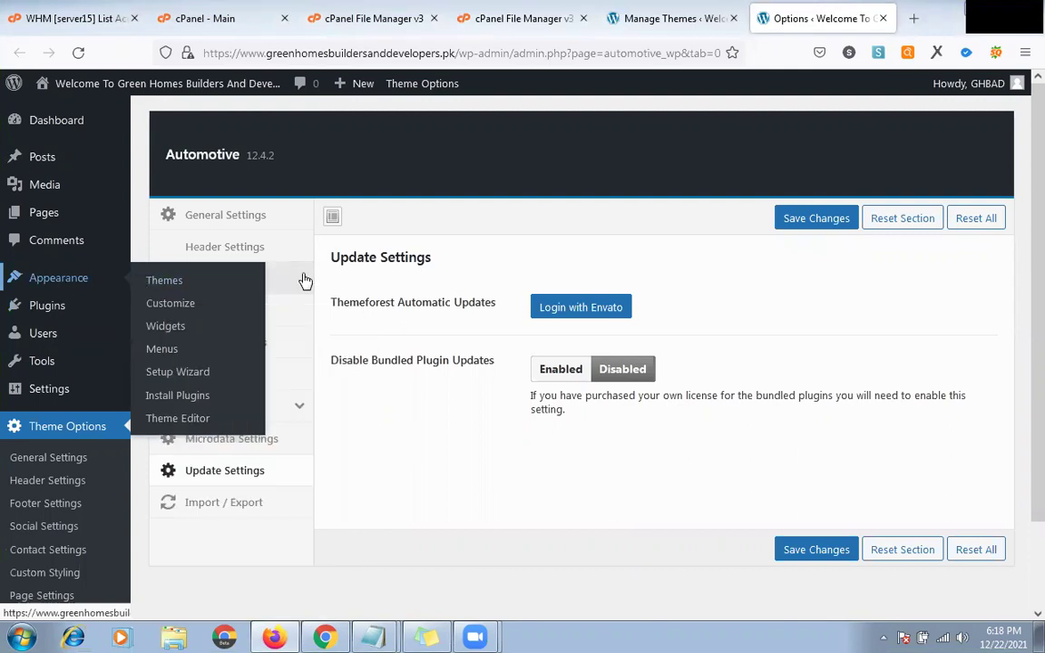
{"action": "left_click", "coordinate": [185, 419]}
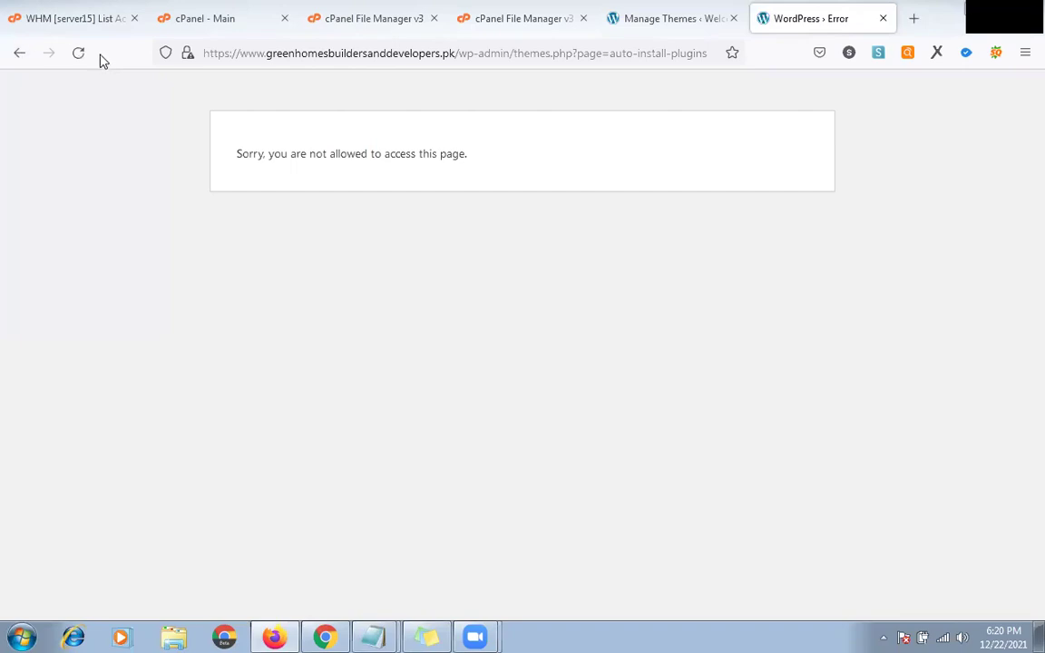
Load the WordPress dashboard by removing themes.php?page=auto-install-plugins from the end of the wp-admin address.
{"action": "left_click", "coordinate": [9, 56]}
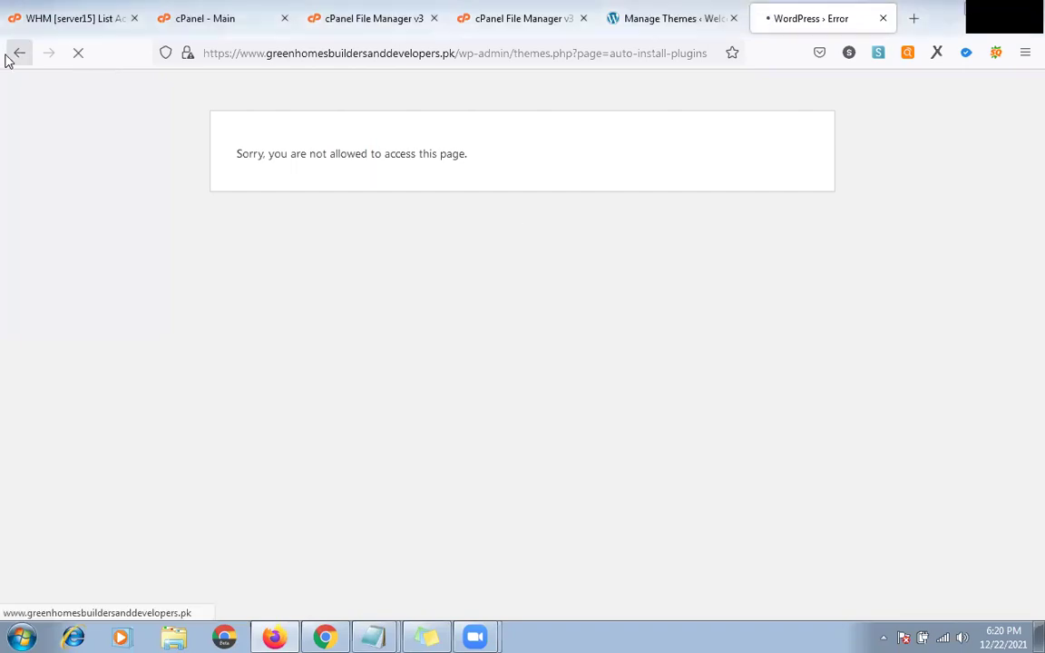
{"action": "left_click", "coordinate": [512, 53]}
{"action": "key", "text": "shift+End"}
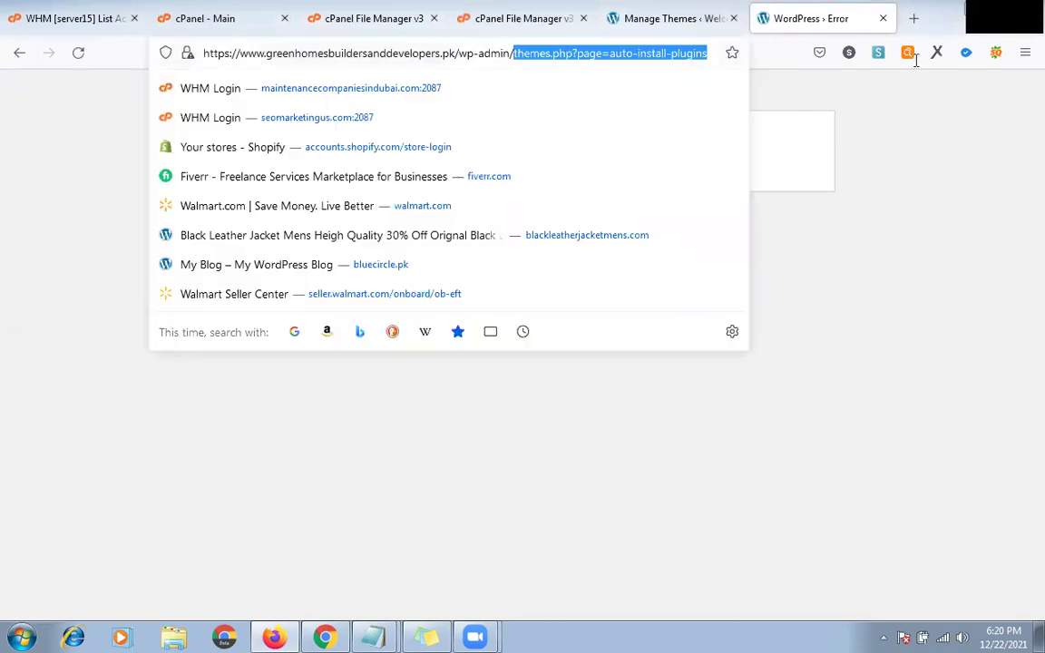
{"action": "key", "text": "BackSpace"}
{"action": "key", "text": "Return"}
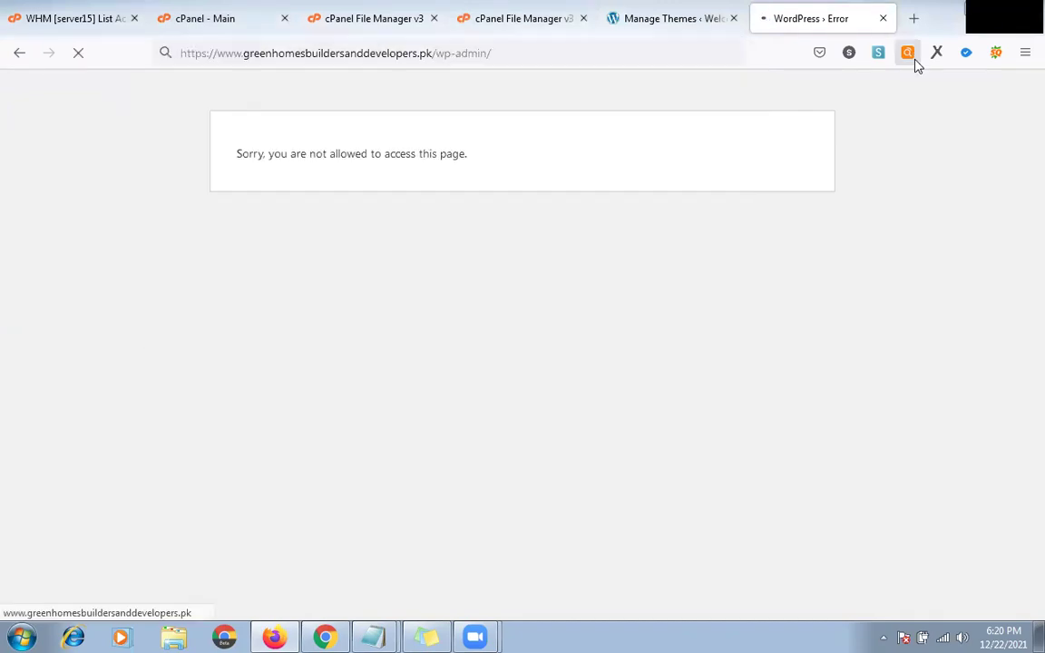
Open the Automotive theme's Setup Wizard from the refreshed WordPress dashboard.
{"action": "left_click", "coordinate": [651, 21]}
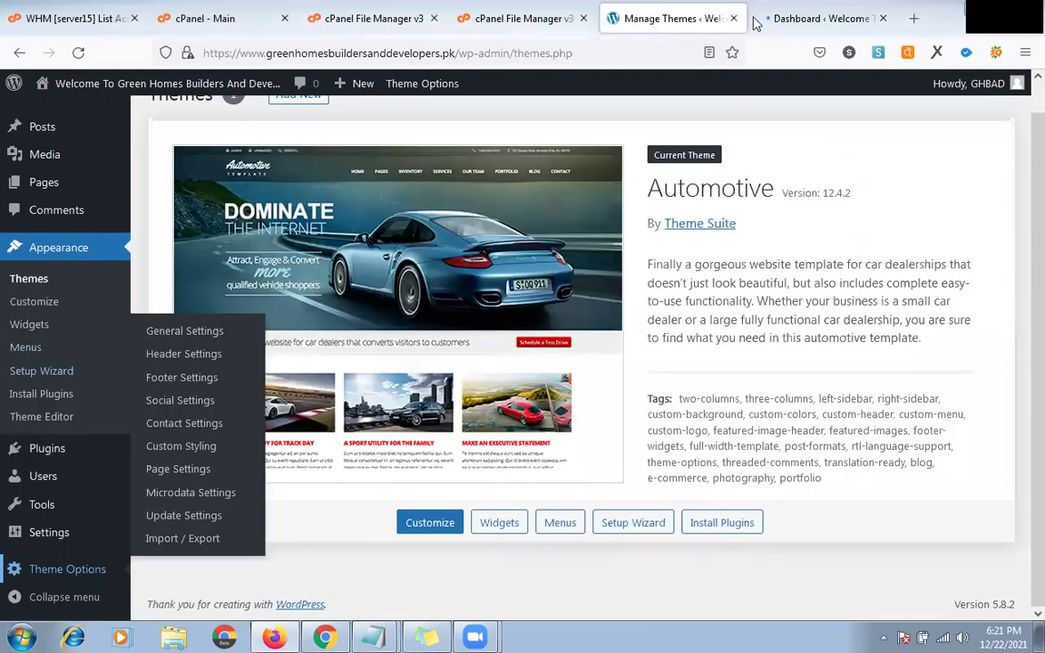
{"action": "key", "text": "ctrl+Tab"}
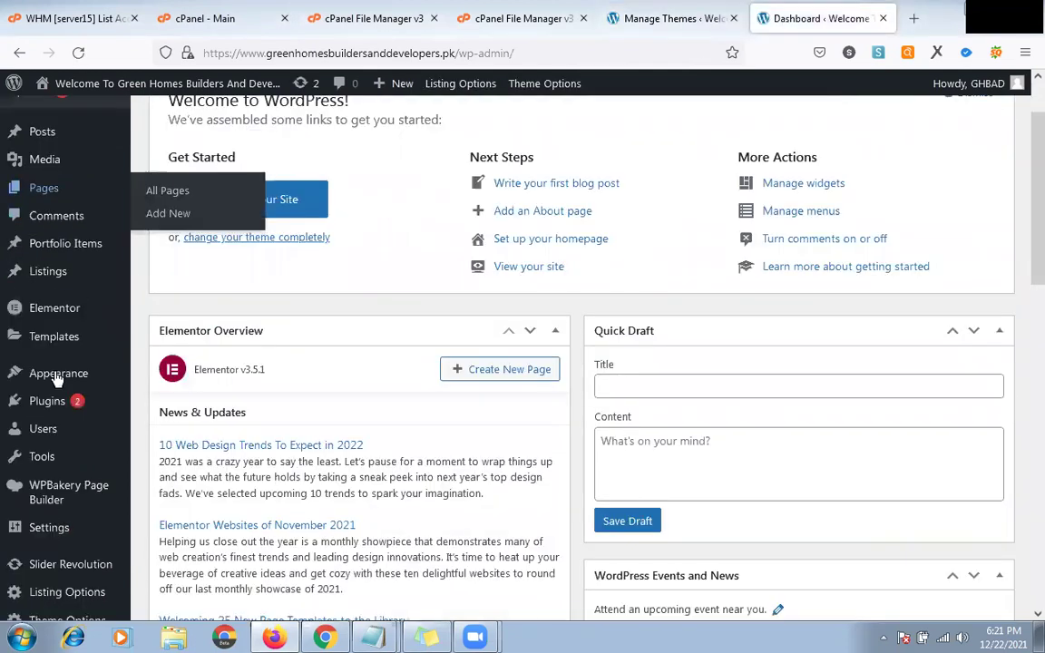
{"action": "mouse_move", "coordinate": [56, 373]}
{"action": "left_click", "coordinate": [198, 492]}
{"action": "left_click", "coordinate": [198, 470]}
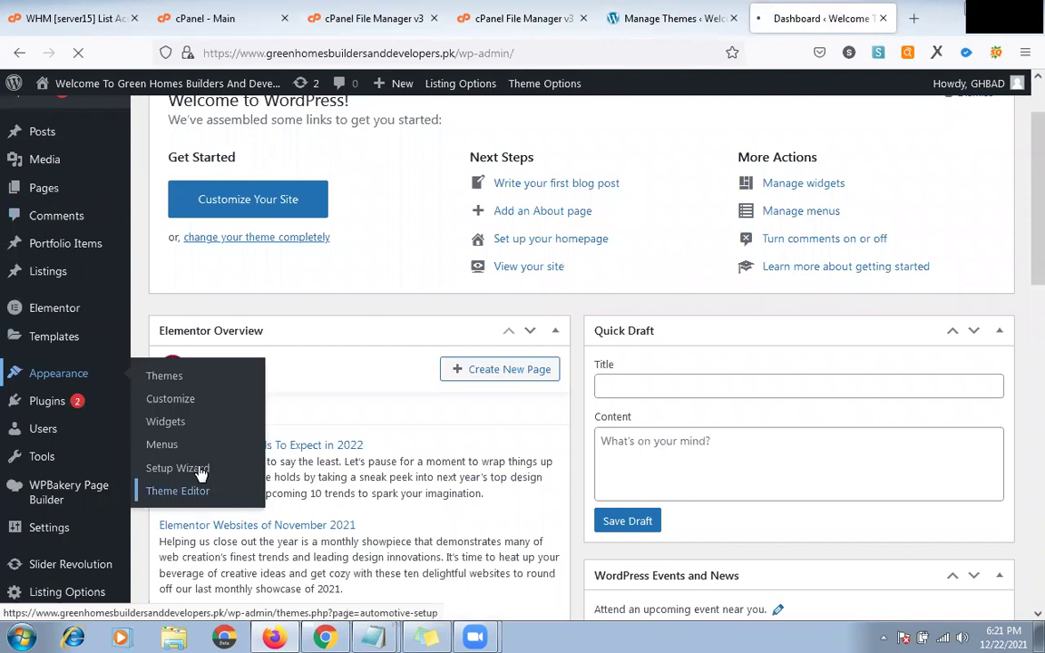
{"action": "left_click", "coordinate": [205, 469]}
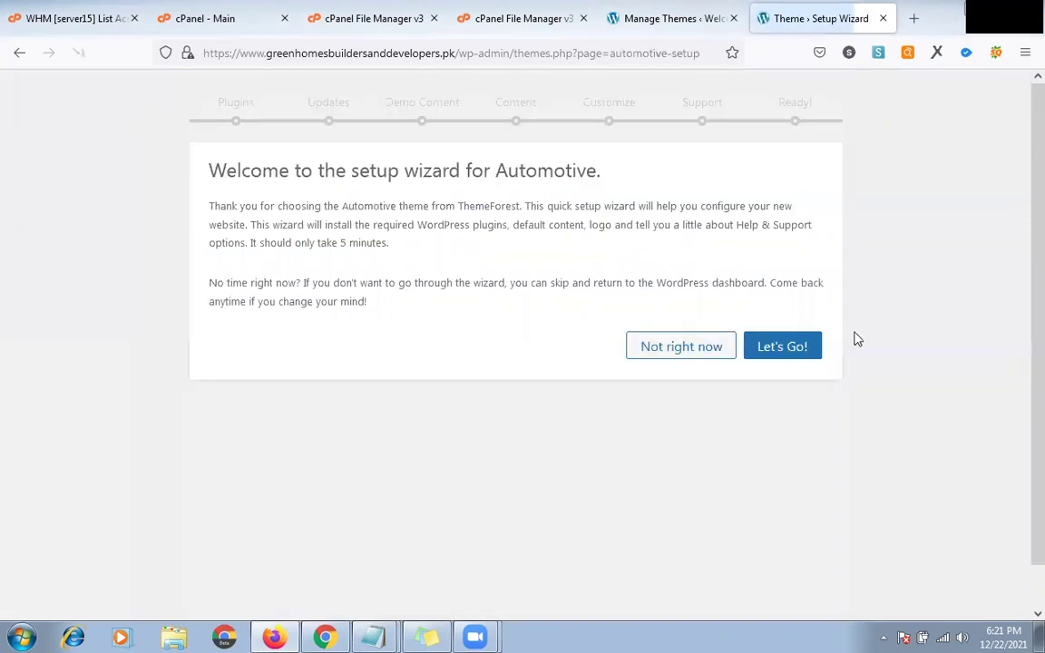
Advance the Automotive setup wizard past Default Plugins and choose to log in with Envato for theme updates.
{"action": "left_click", "coordinate": [781, 348]}
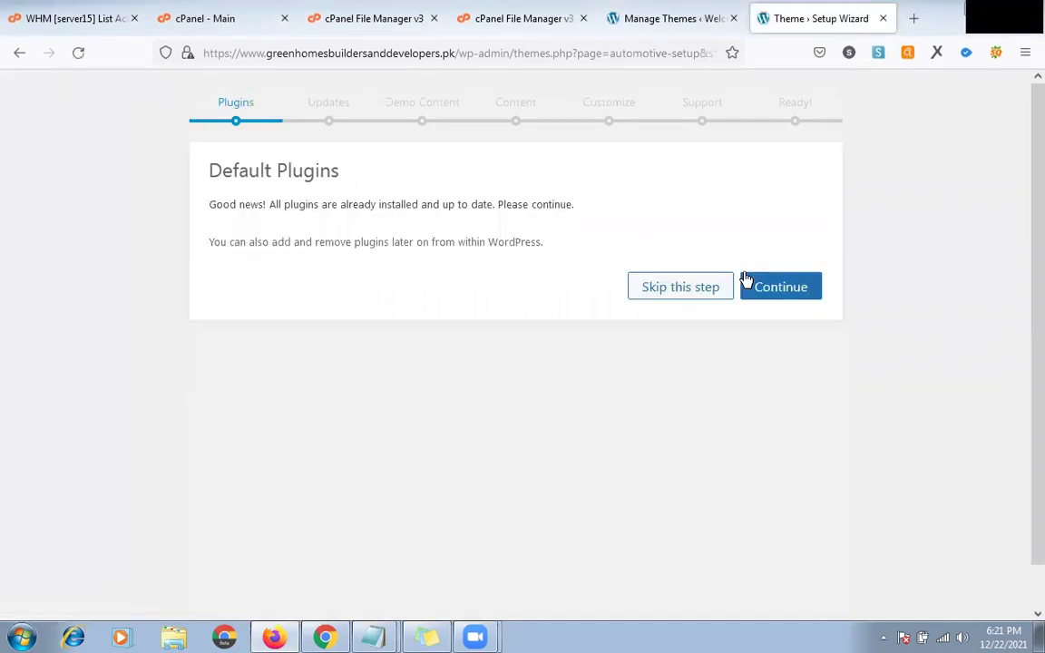
{"action": "left_click", "coordinate": [781, 290]}
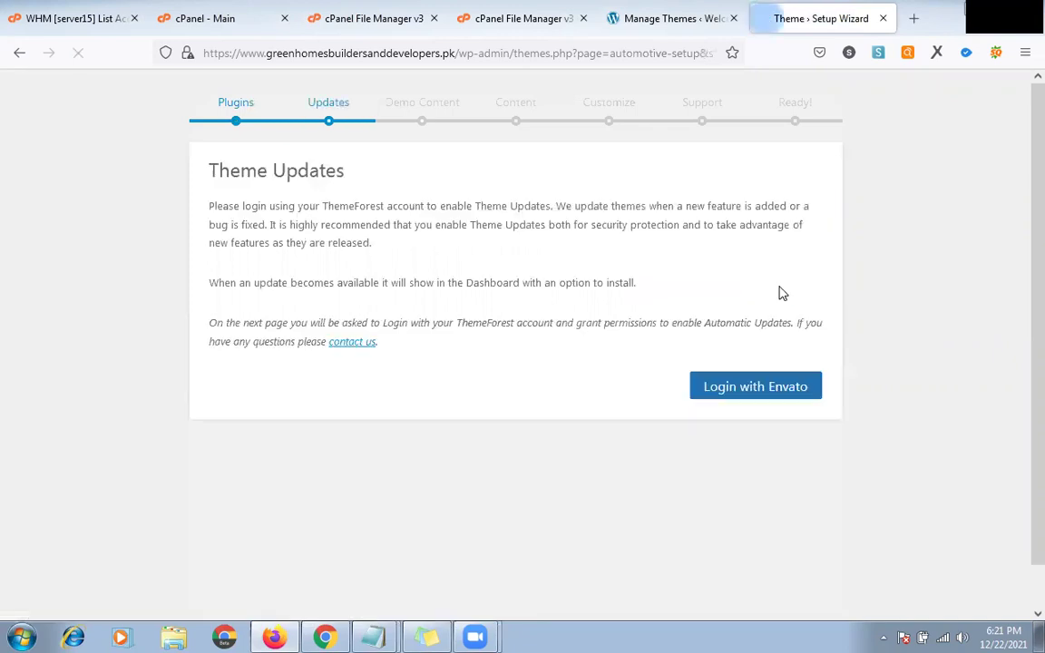
{"action": "left_click", "coordinate": [788, 392]}
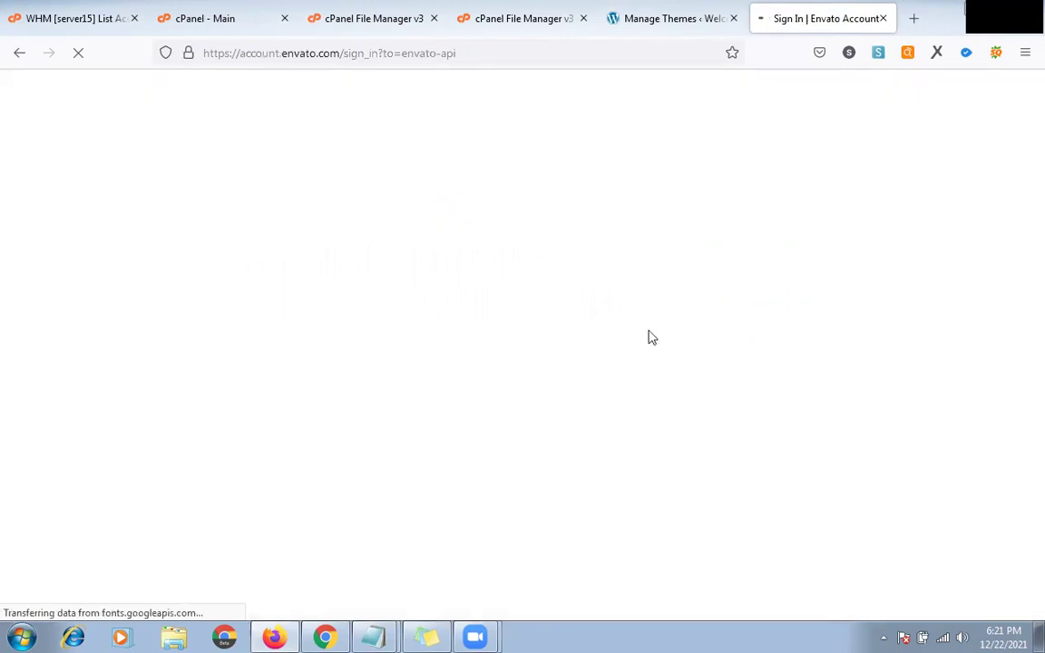
Enter the first part of the account username in the Envato API sign-in form.
{"action": "left_click", "coordinate": [644, 301]}
{"action": "left_click", "coordinate": [607, 306]}
{"action": "left_click", "coordinate": [478, 297]}
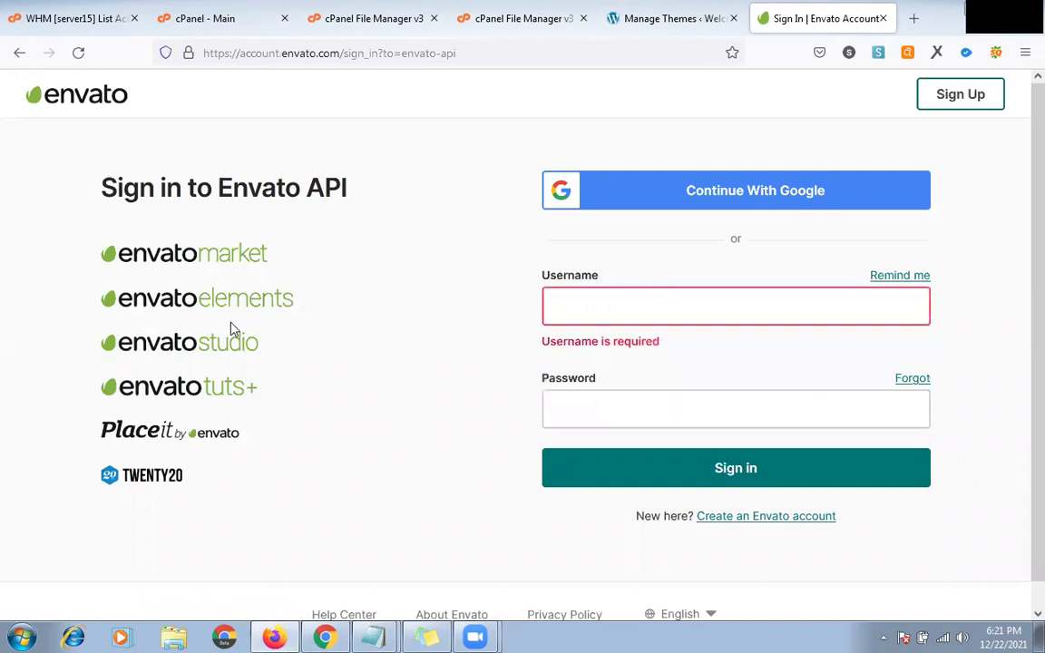
{"action": "left_click", "coordinate": [651, 291]}
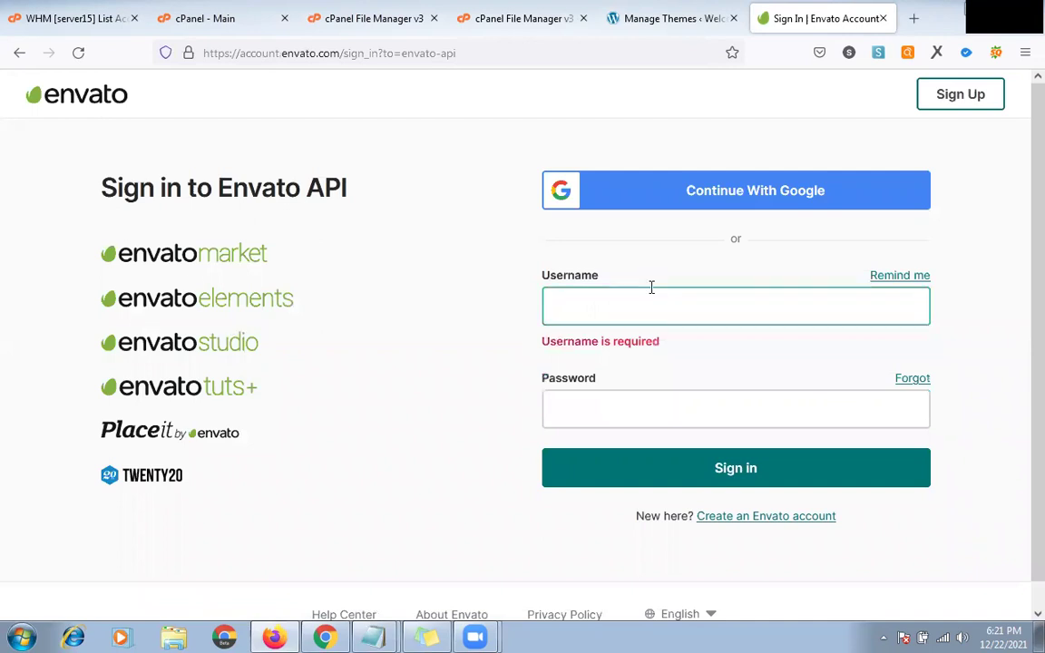
{"action": "left_click", "coordinate": [651, 291]}
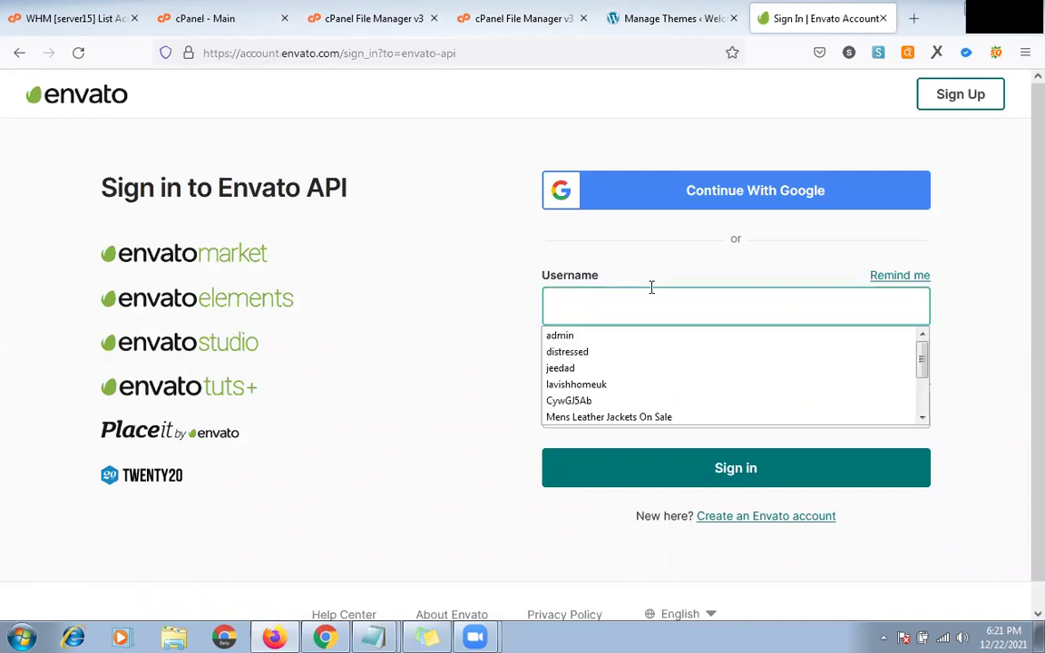
{"action": "type", "text": "nadeem"}
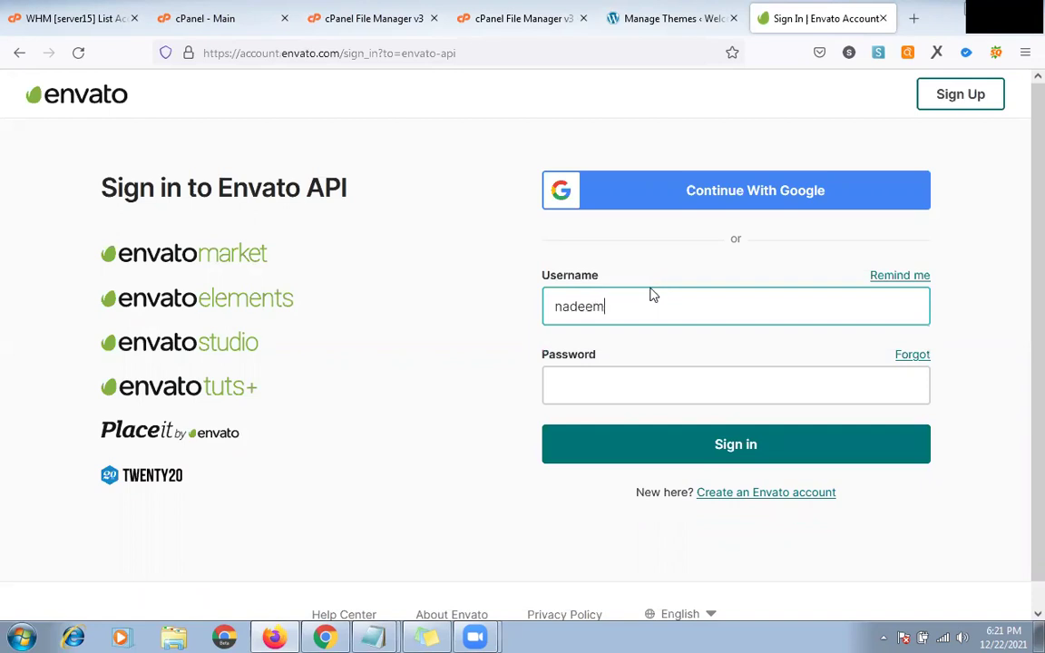
Open themeforest.net in a new browser tab.
{"action": "key", "text": "ctrl+t"}
{"action": "type", "text": "them"}
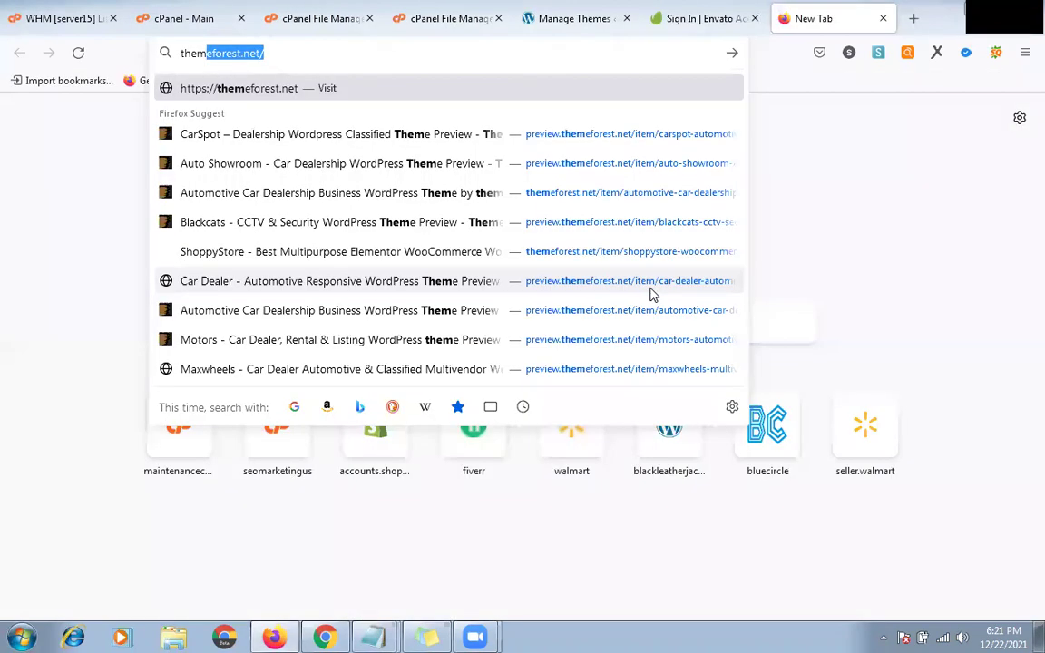
{"action": "key", "text": "Return"}
Complete the account username in the Envato sign-in form and return to the ThemeForest page.
{"action": "left_click", "coordinate": [707, 23]}
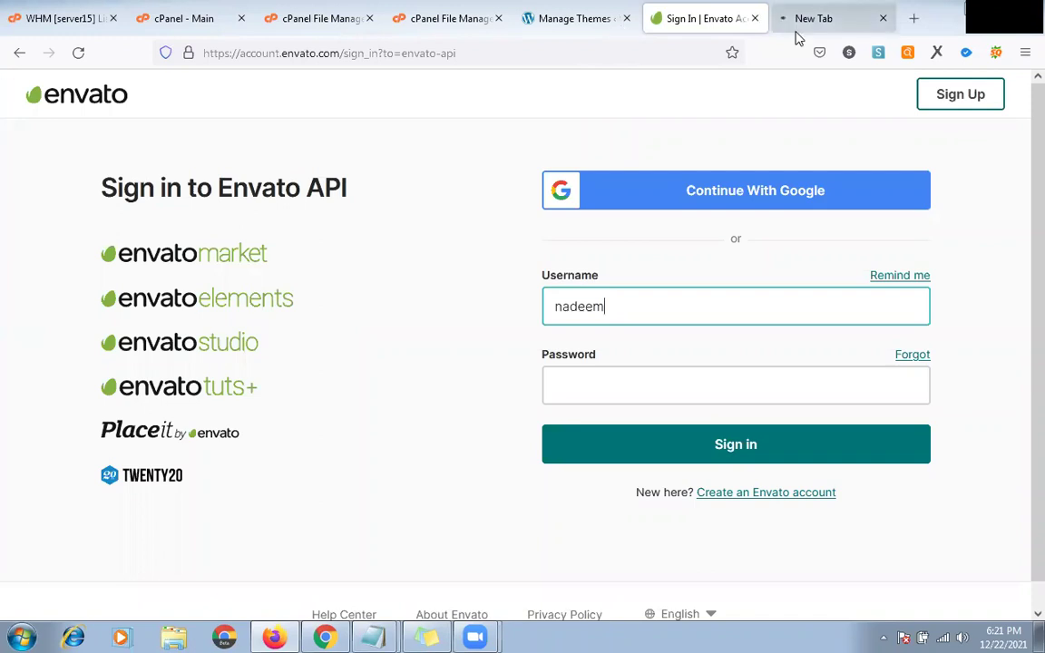
{"action": "type", "text": "021"}
{"action": "key", "text": "Tab"}
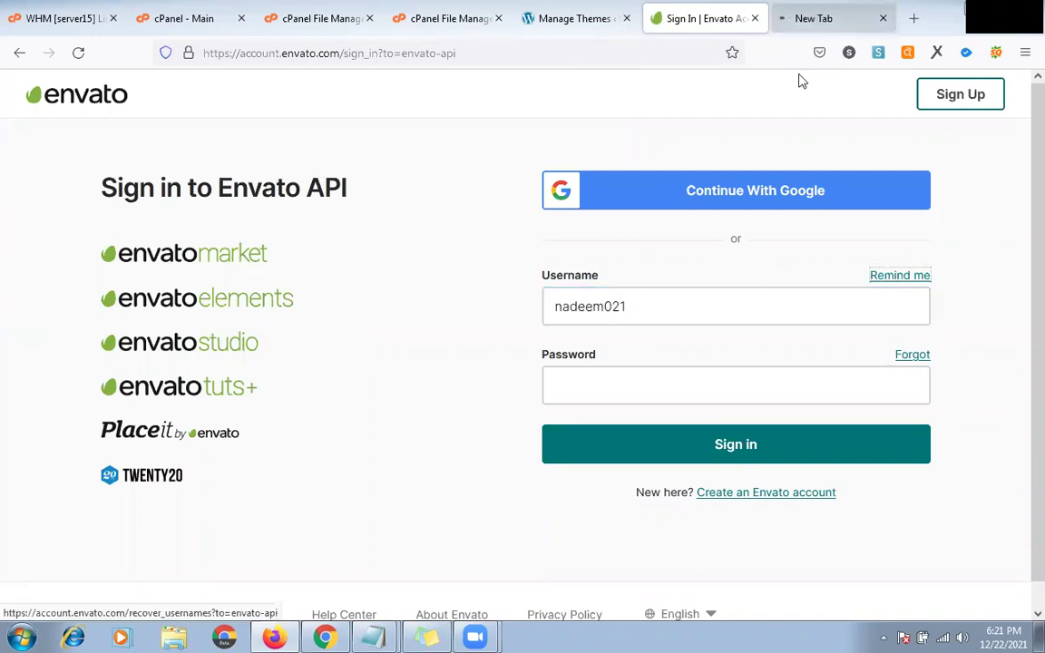
{"action": "key", "text": "ctrl+Tab"}
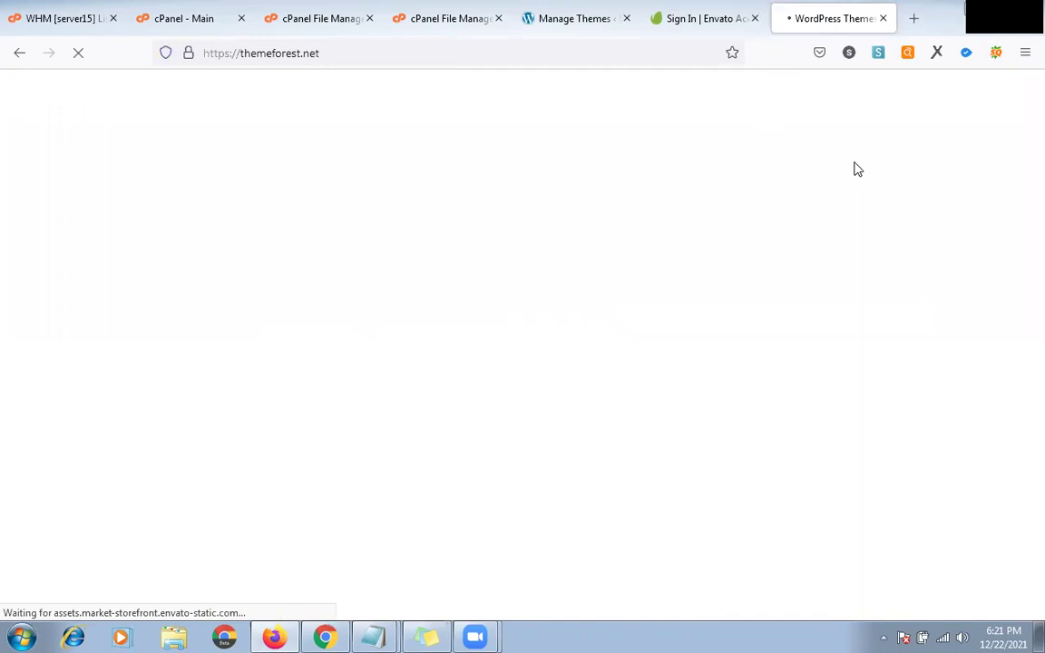